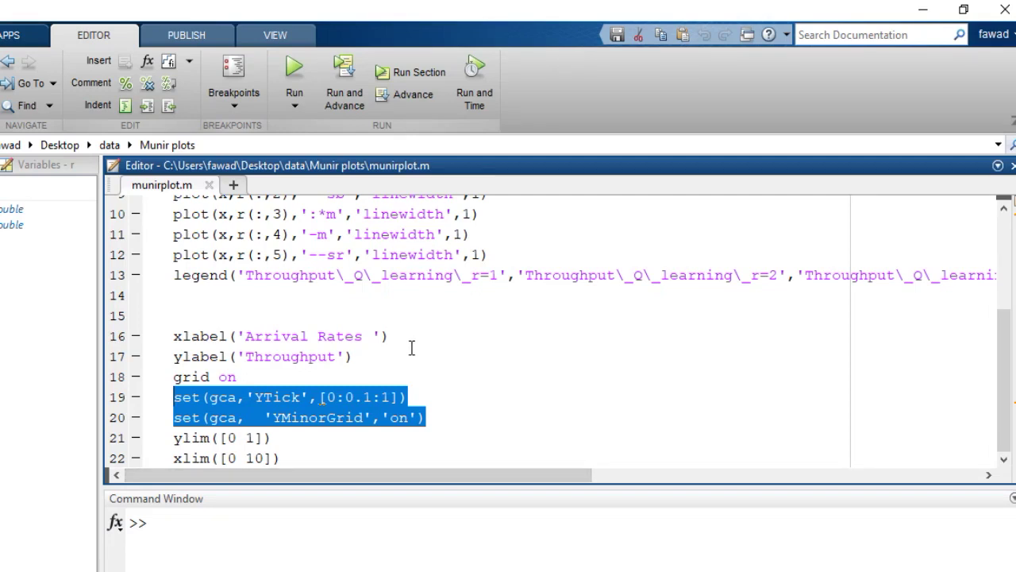
Run the throughput plotting script and open the save dialog for the resulting figure
left_click(302, 69)
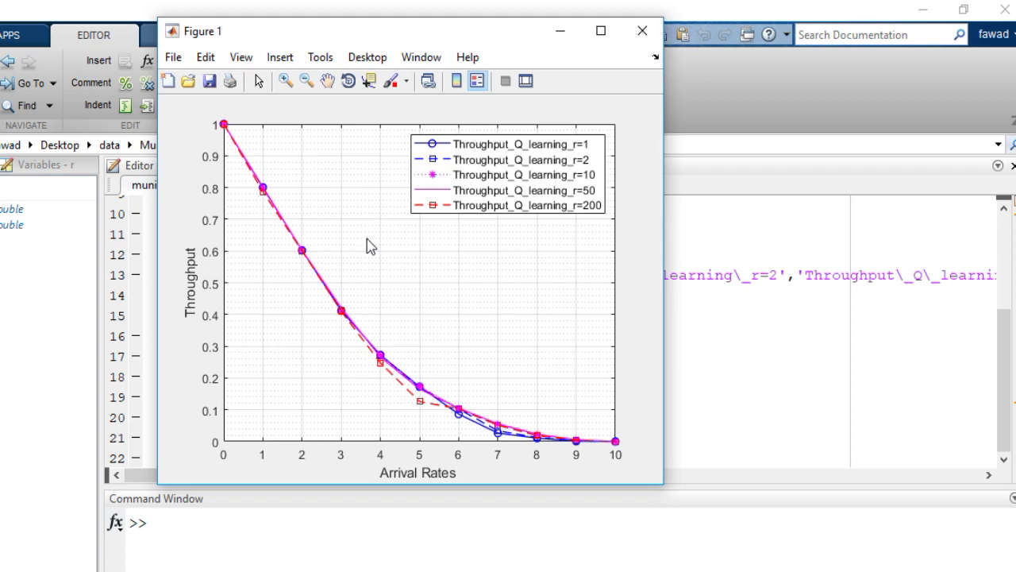
left_click(173, 57)
left_click(208, 169)
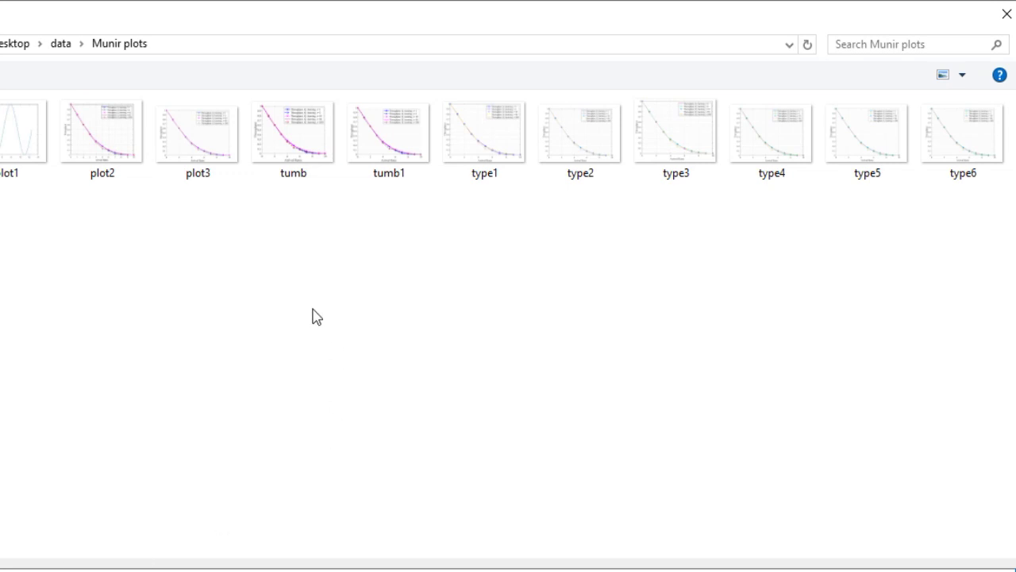
Create a new folder named "plots" inside the data folder from the save dialog
left_click(60, 44)
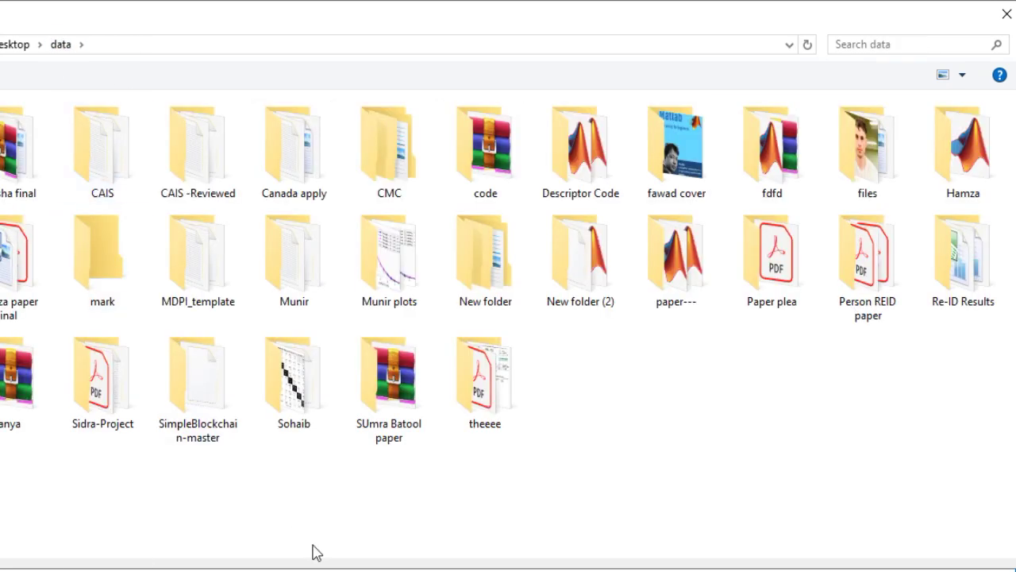
right_click(578, 431)
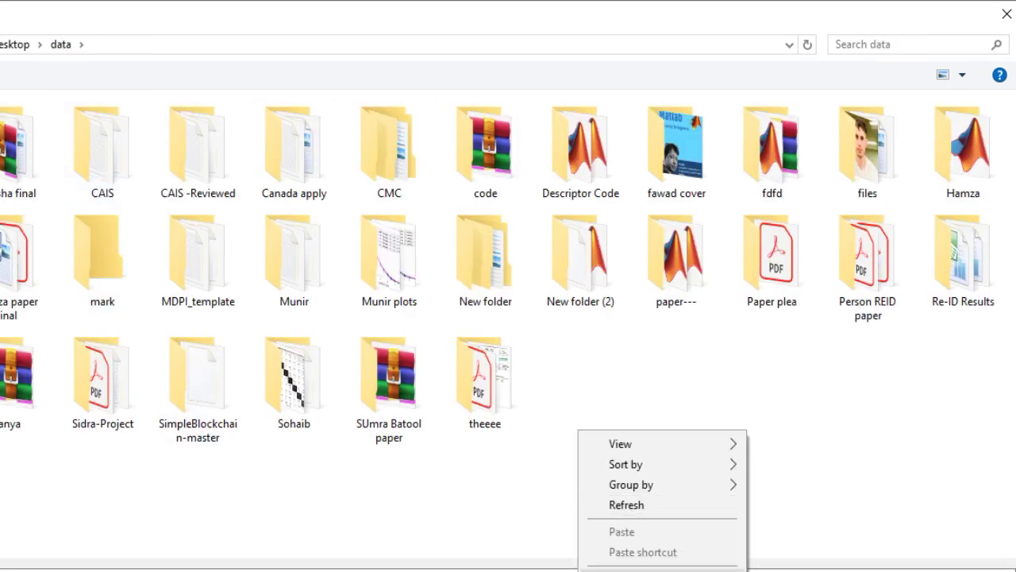
mouse_move(627, 570)
left_click(783, 392)
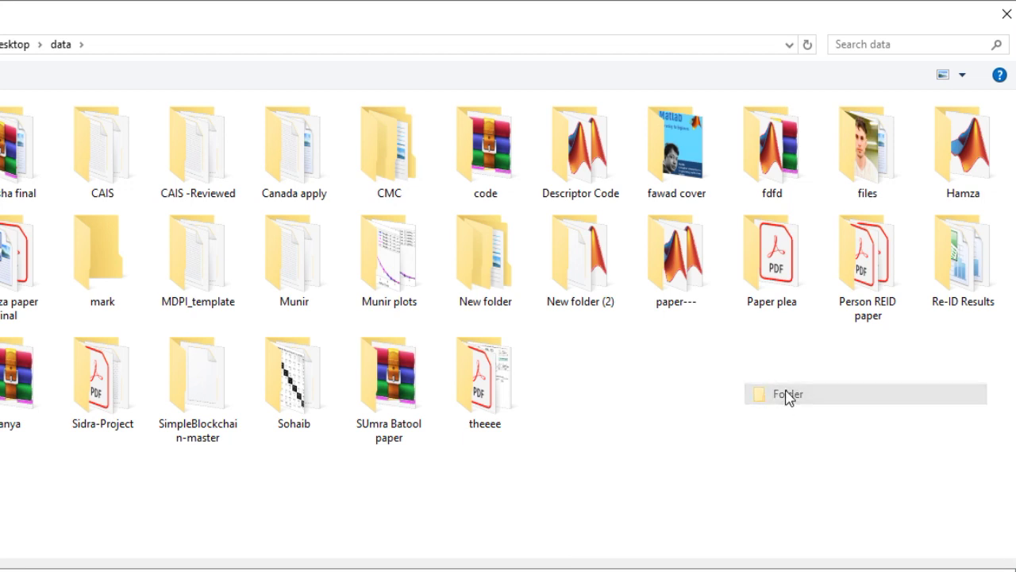
type("pl")
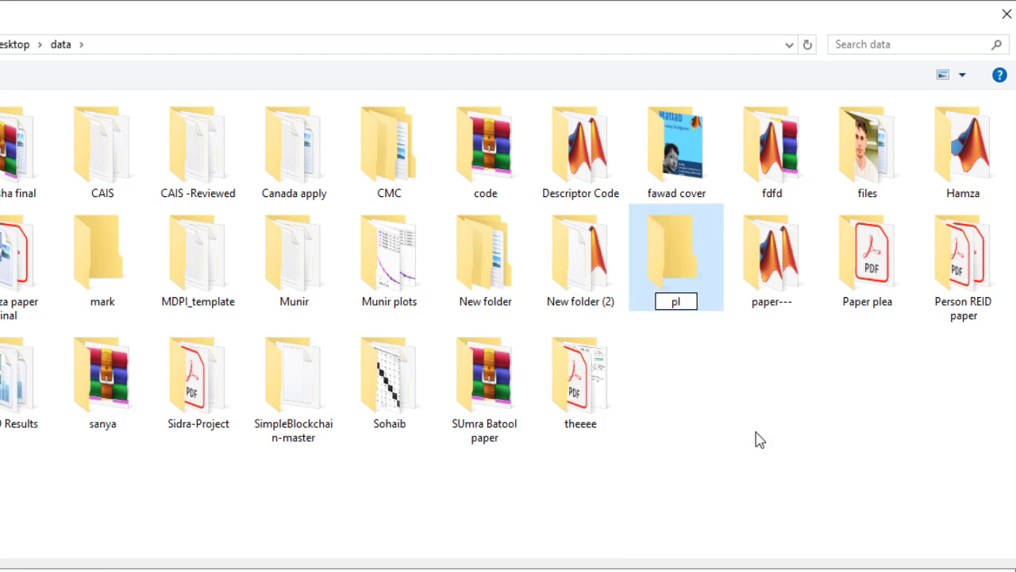
type("ots")
key("Return")
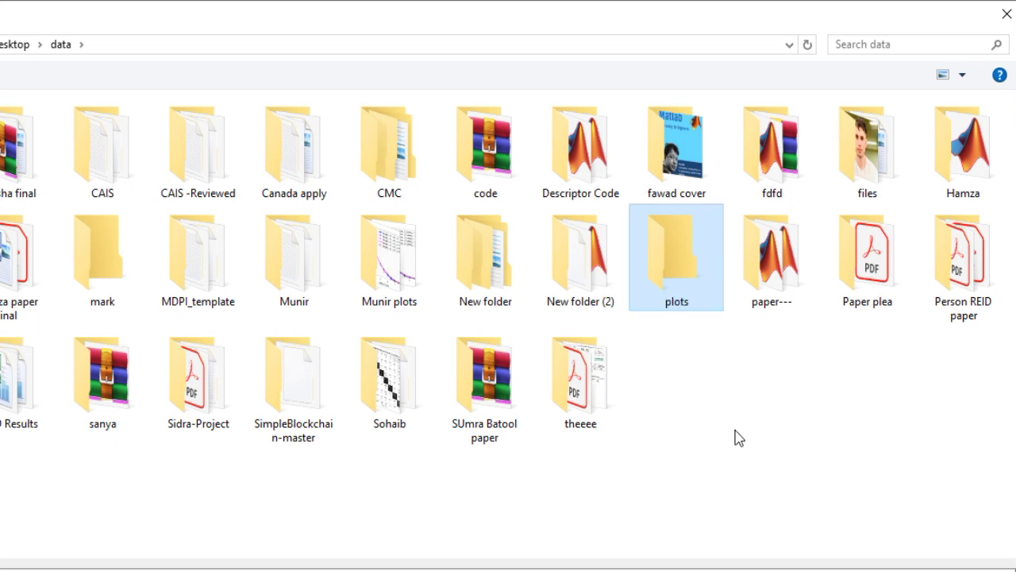
Save the figure as im1.png in the plots folder and minimize the figure and MATLAB windows
double_click(676, 272)
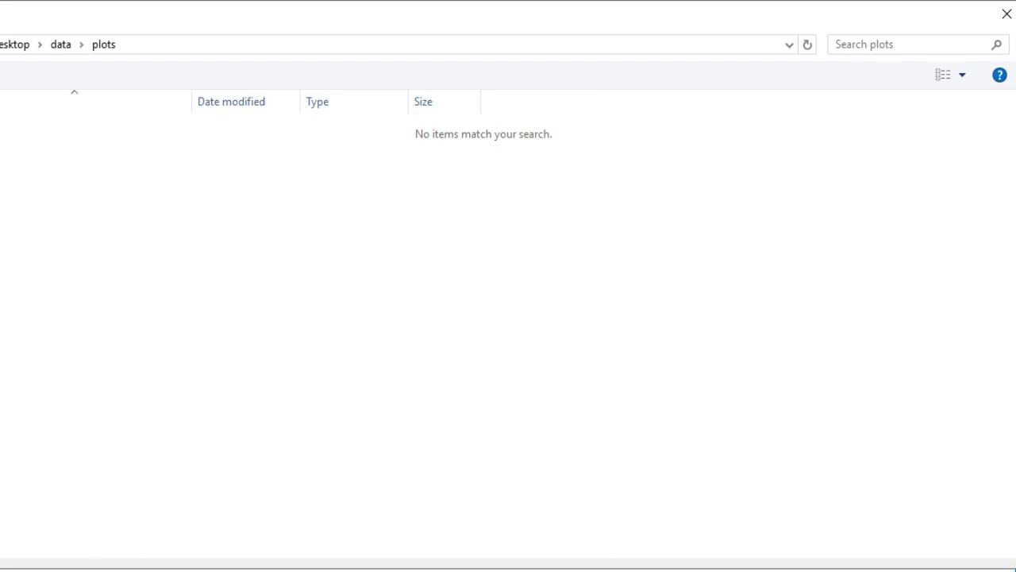
key("Escape")
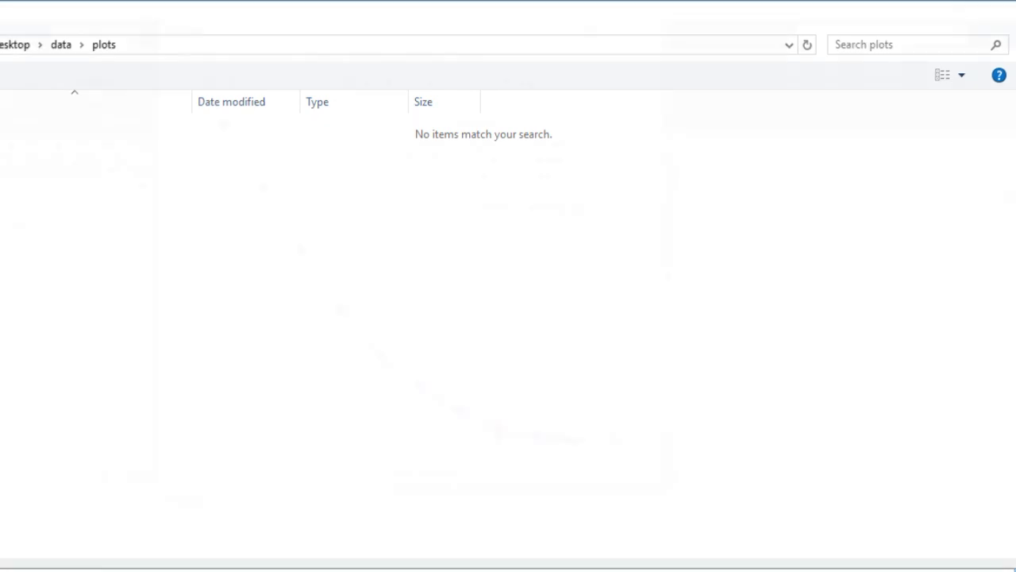
left_click(565, 30)
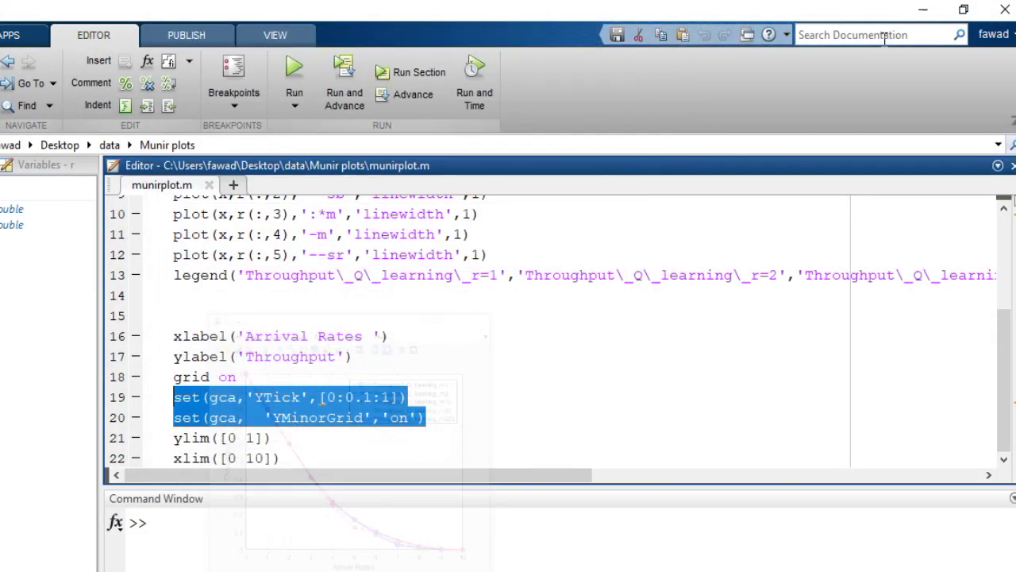
left_click(923, 10)
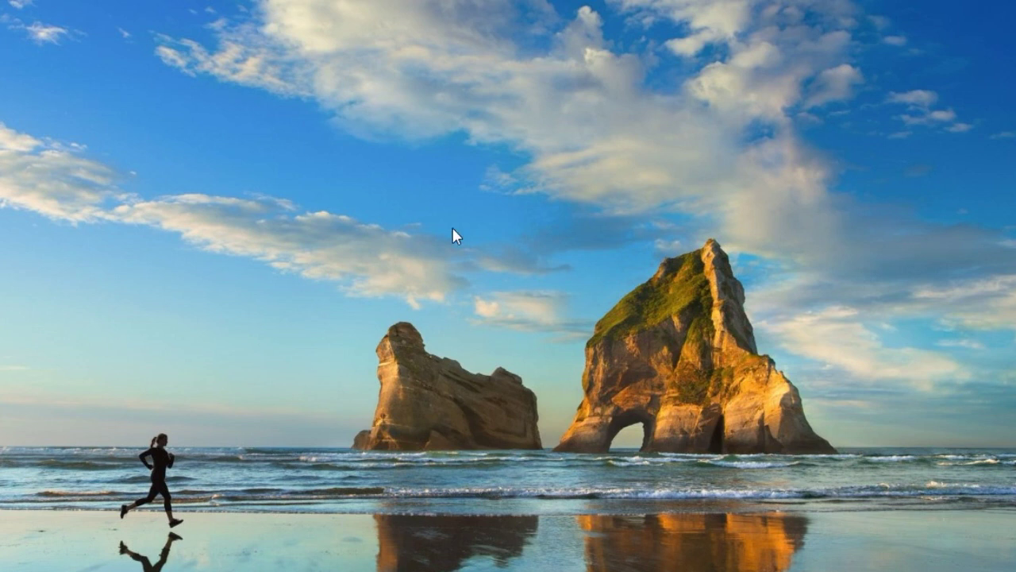
Switch to File Explorer and open im1.png from the plots folder inside data
key("alt+Tab")
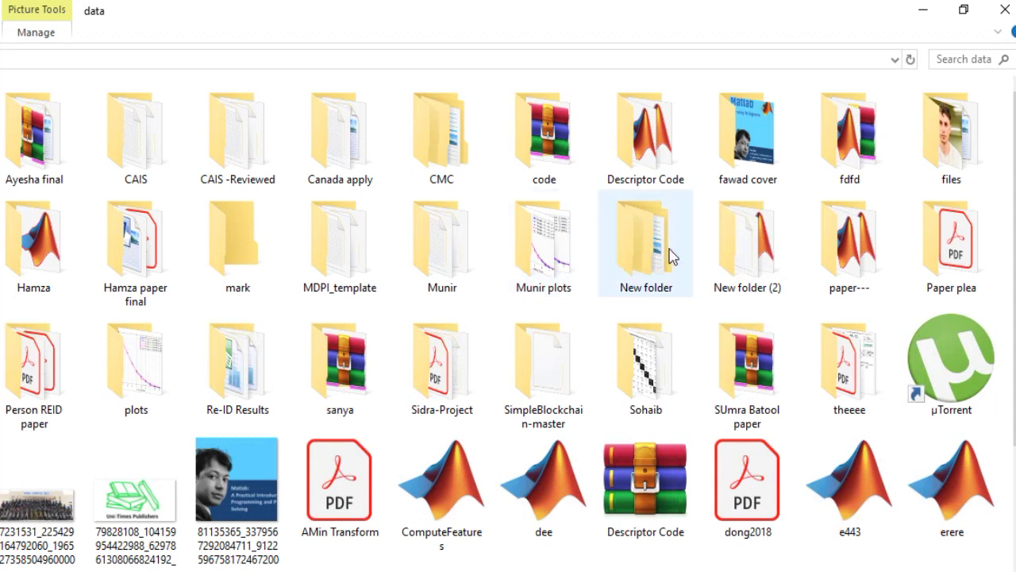
left_click(671, 255)
key("p")
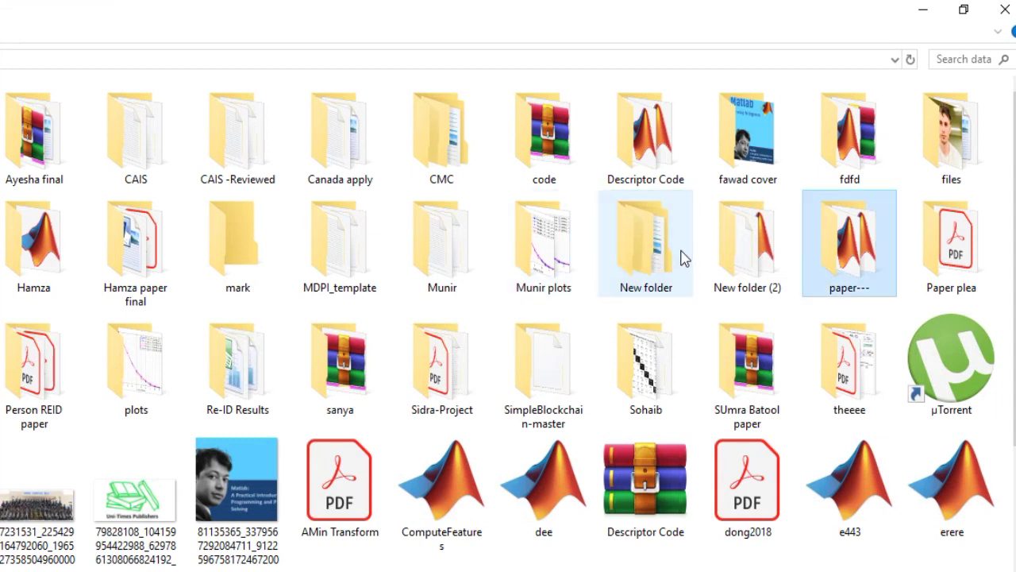
key("p")
key("p")
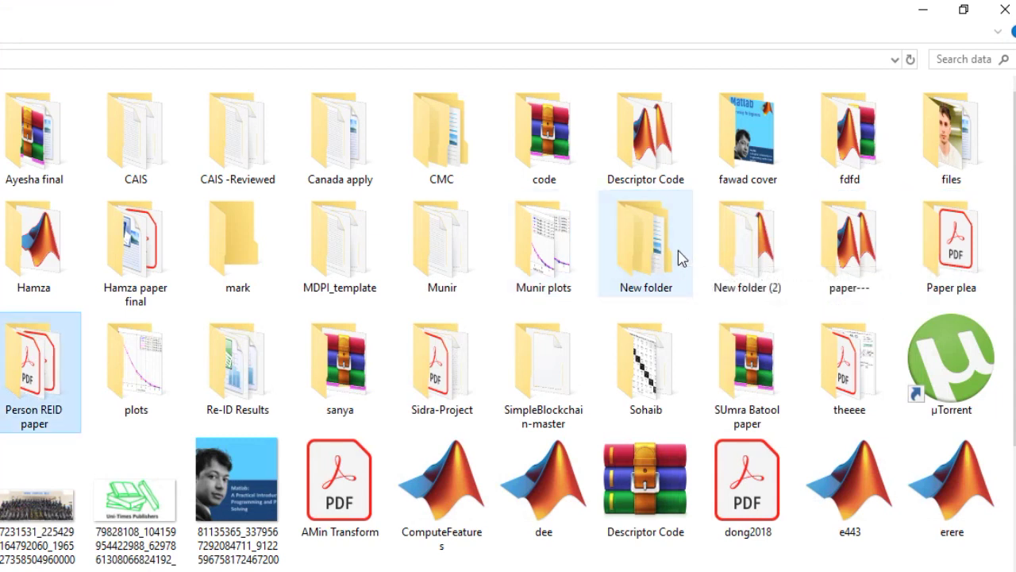
double_click(143, 374)
double_click(18, 127)
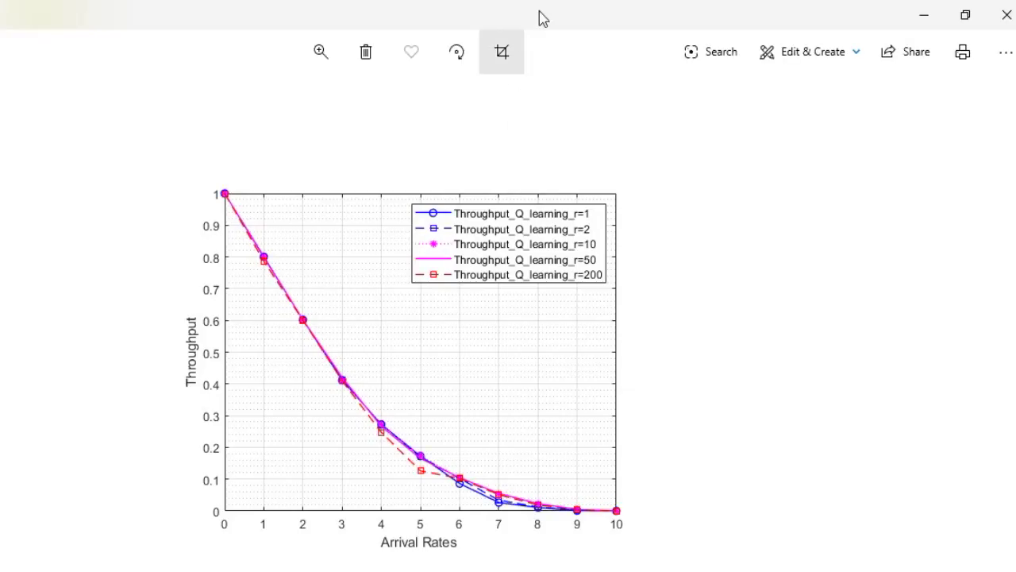
Magnify im1.png in a smaller viewer window, examine line and marker sharpness along the curves, and close the image
double_click(538, 21)
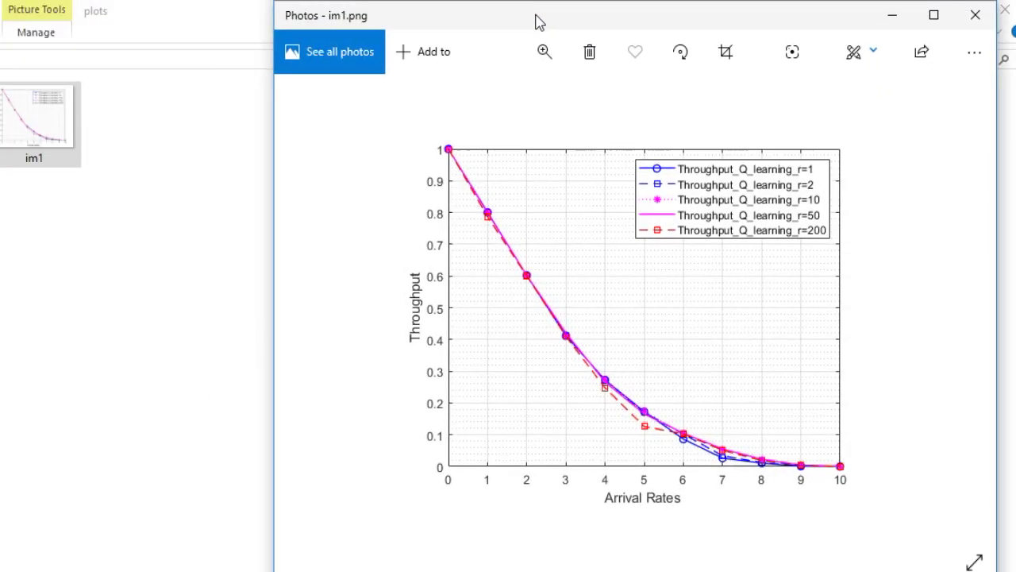
left_click(546, 54)
left_click_drag(461, 97, 633, 143)
left_click_drag(489, 384, 587, 283)
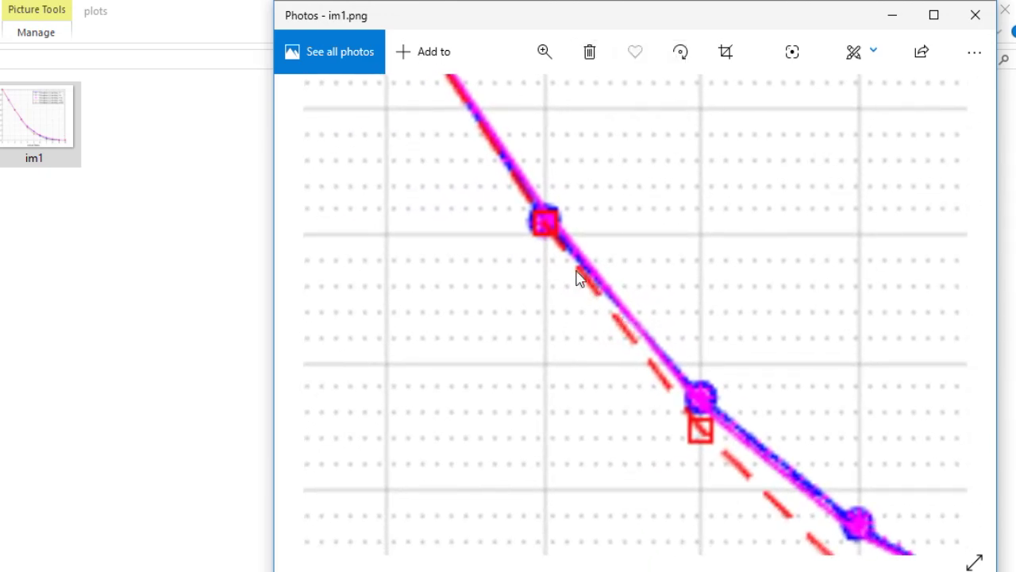
left_click_drag(560, 296, 420, 311)
scroll(420, 316, "down", 4)
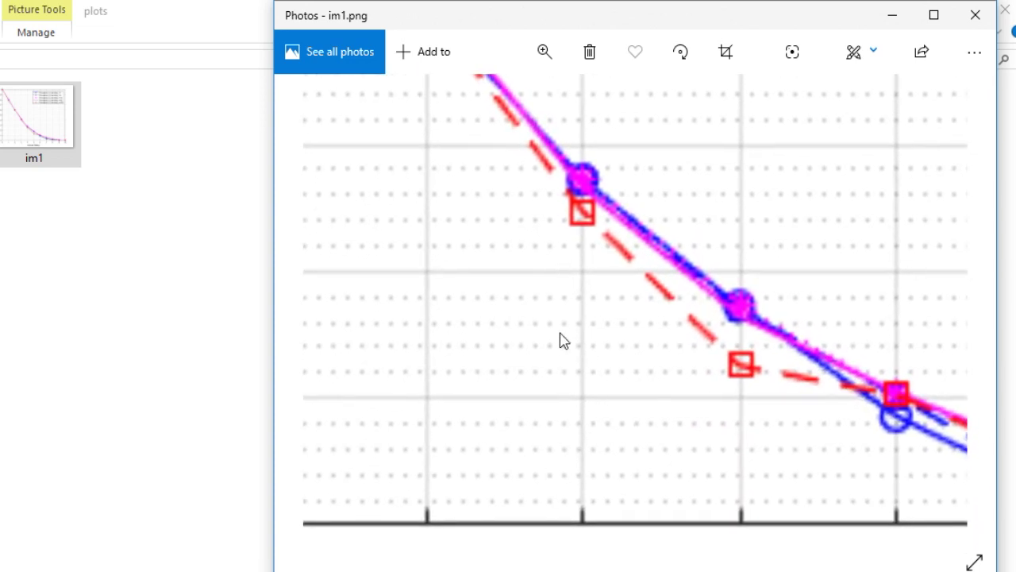
scroll(561, 341, "right", 5)
scroll(587, 370, "right", 7)
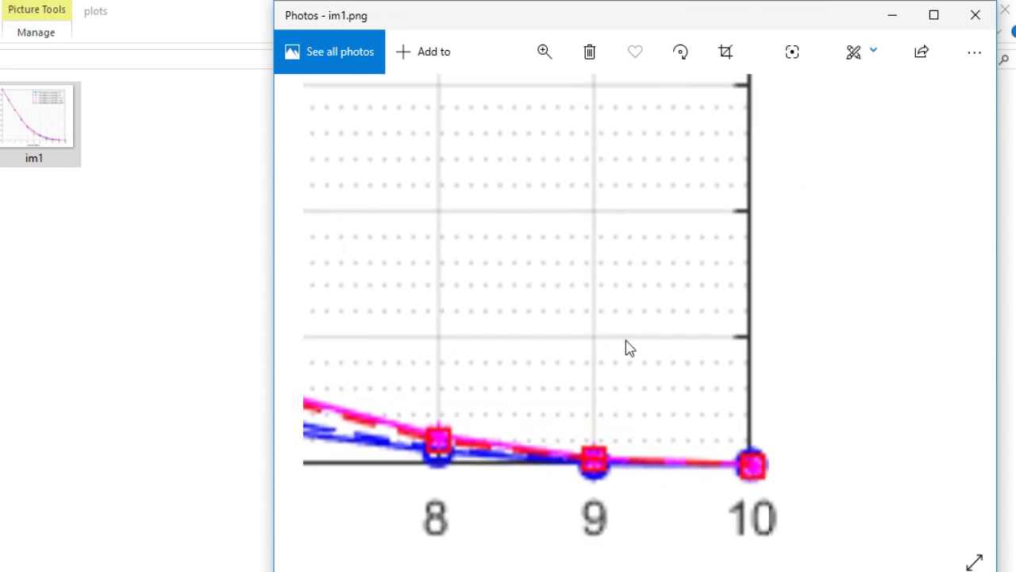
scroll(649, 365, "left", 10)
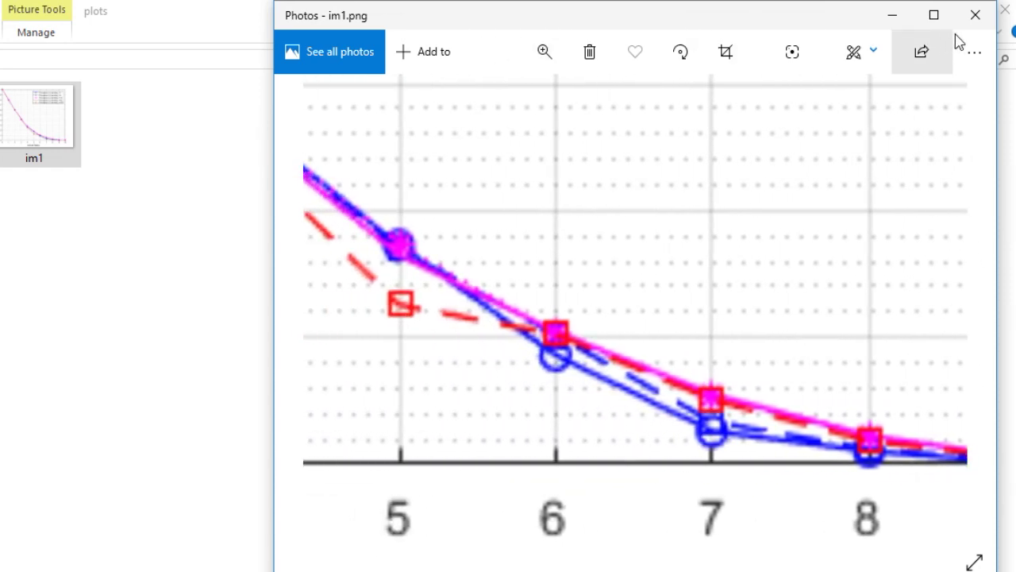
left_click(975, 16)
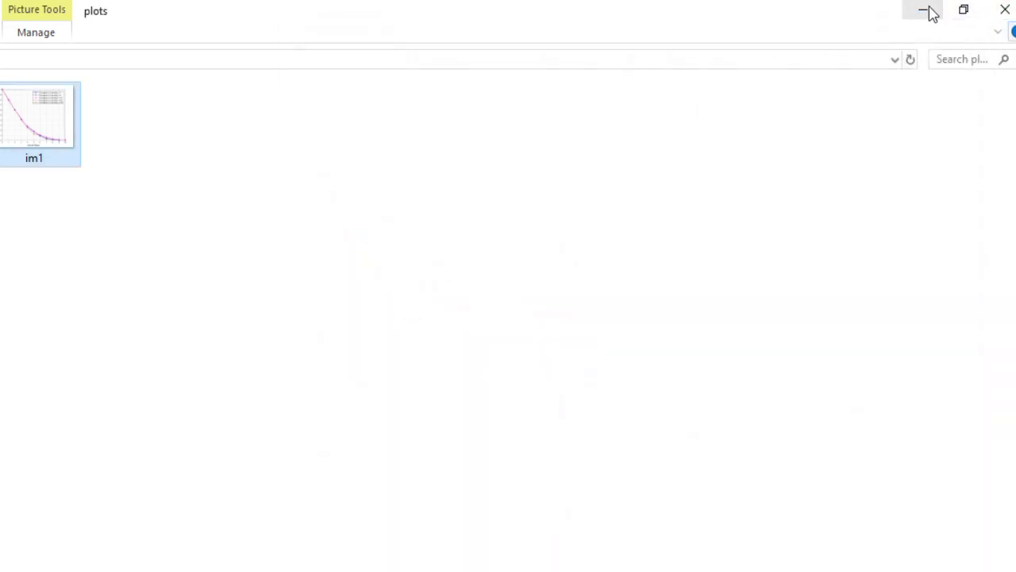
Return to the MATLAB figure and apply an export setup with the rendering resolution set to 600 dpi
left_click(928, 10)
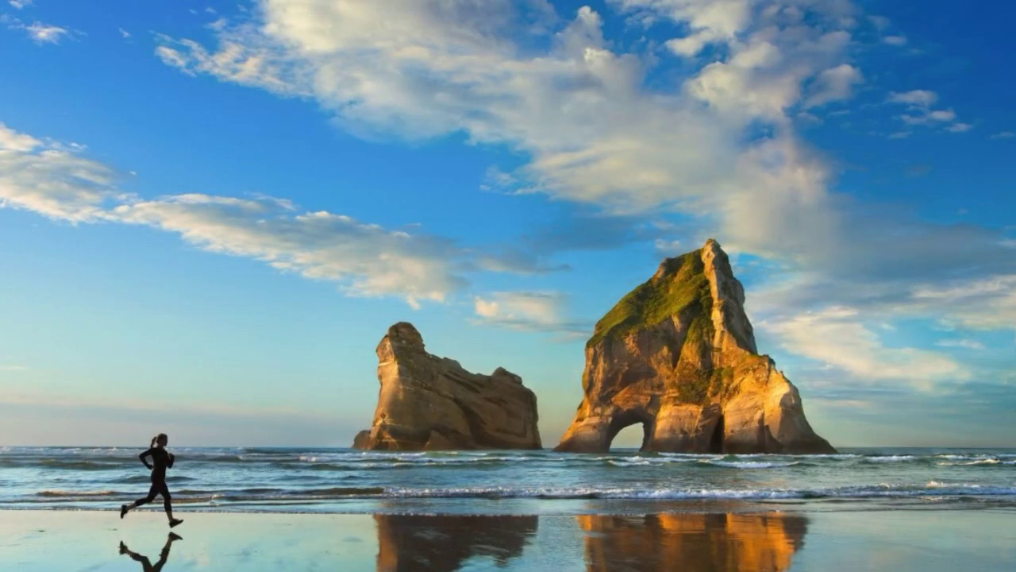
left_click(429, 548)
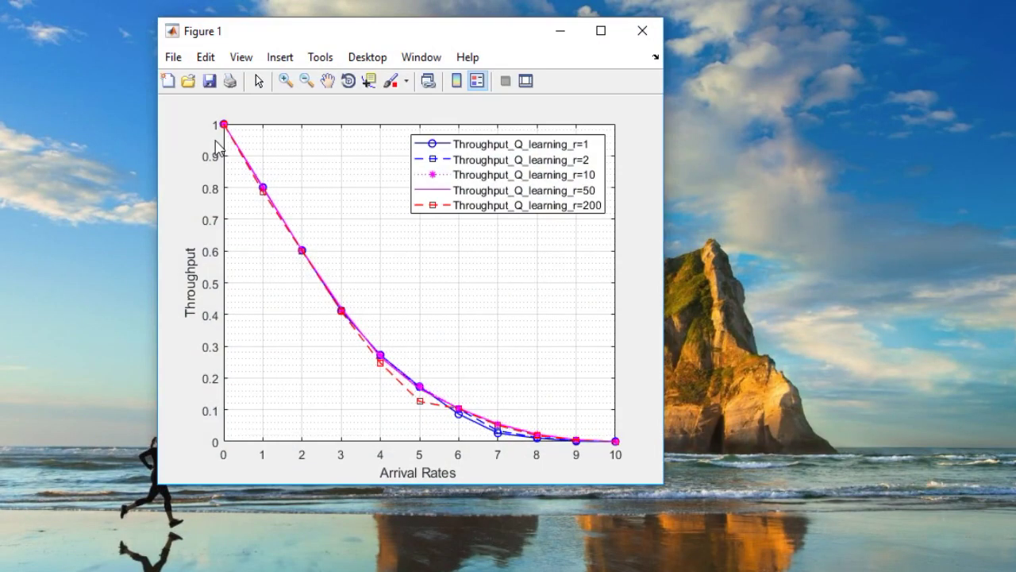
left_click(174, 58)
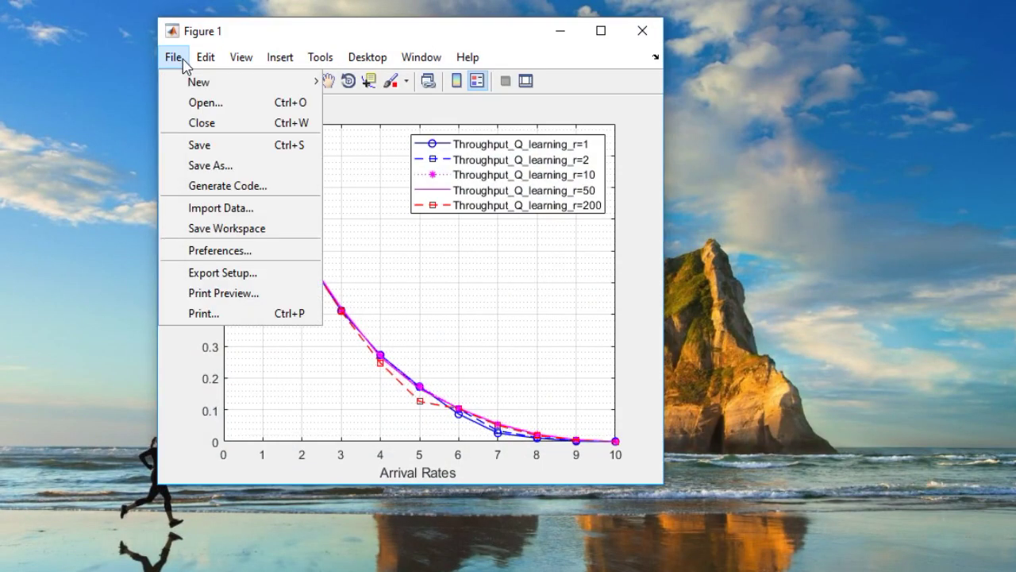
left_click(222, 273)
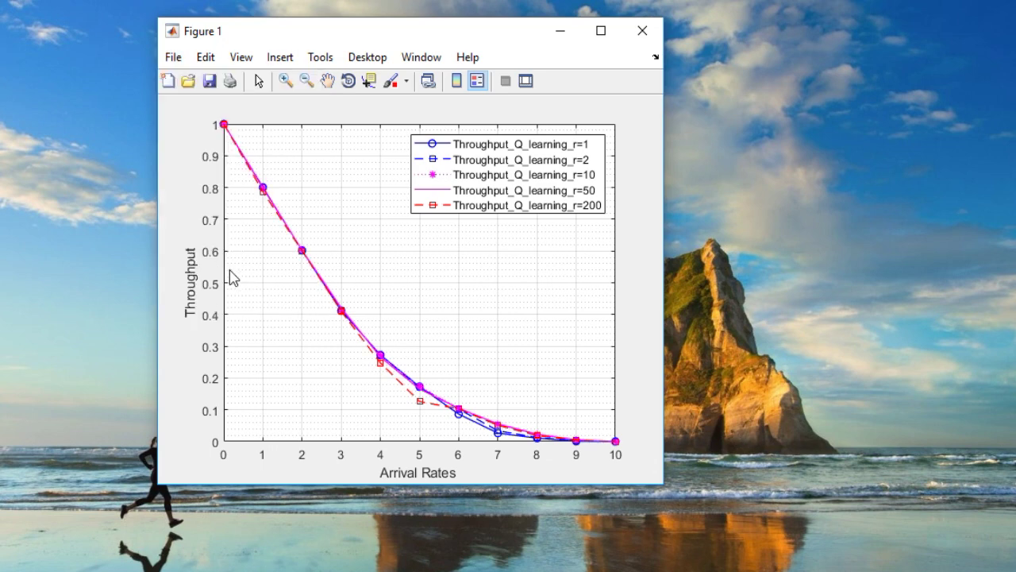
left_click_drag(435, 304, 806, 90)
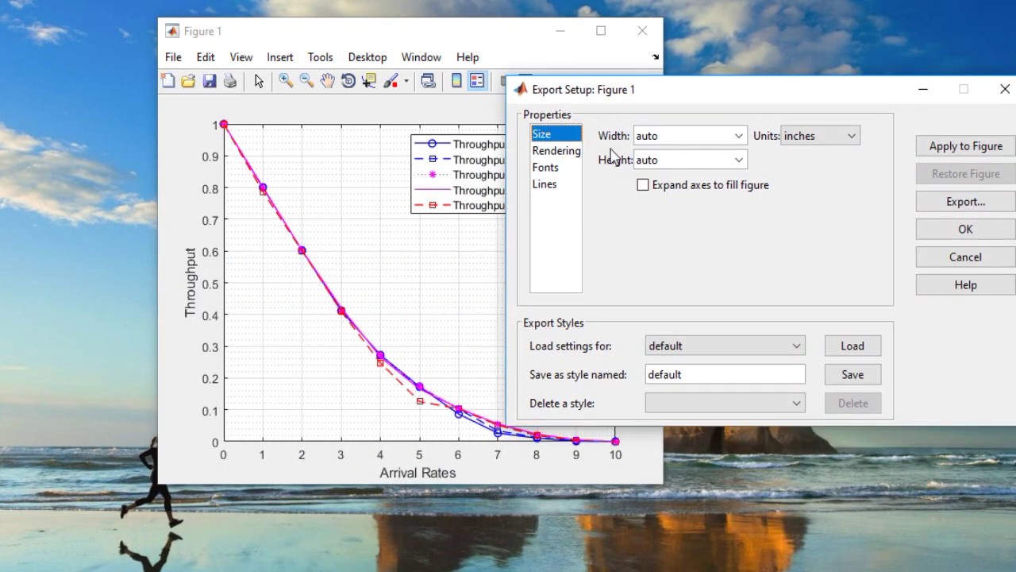
left_click(556, 151)
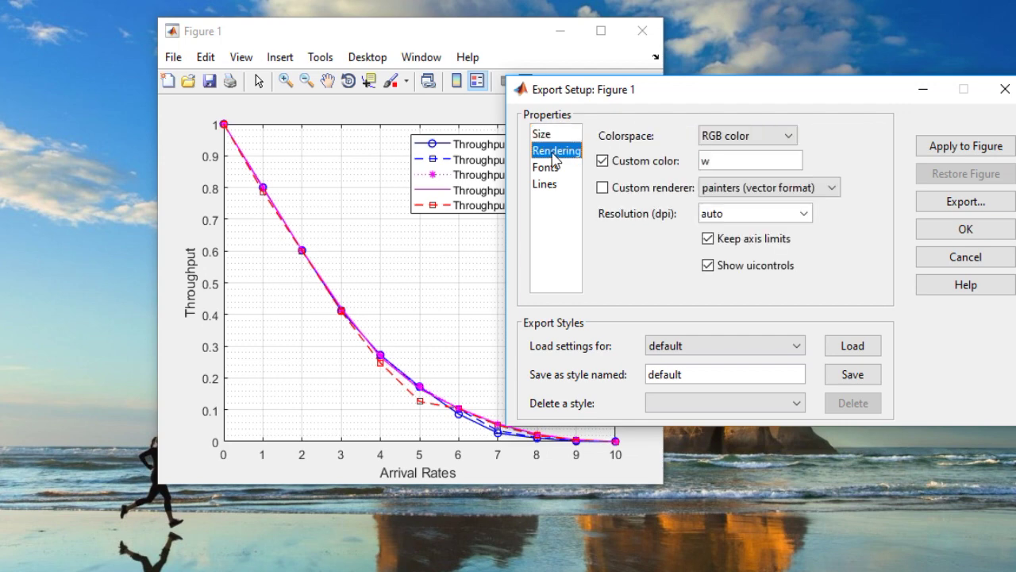
left_click(803, 214)
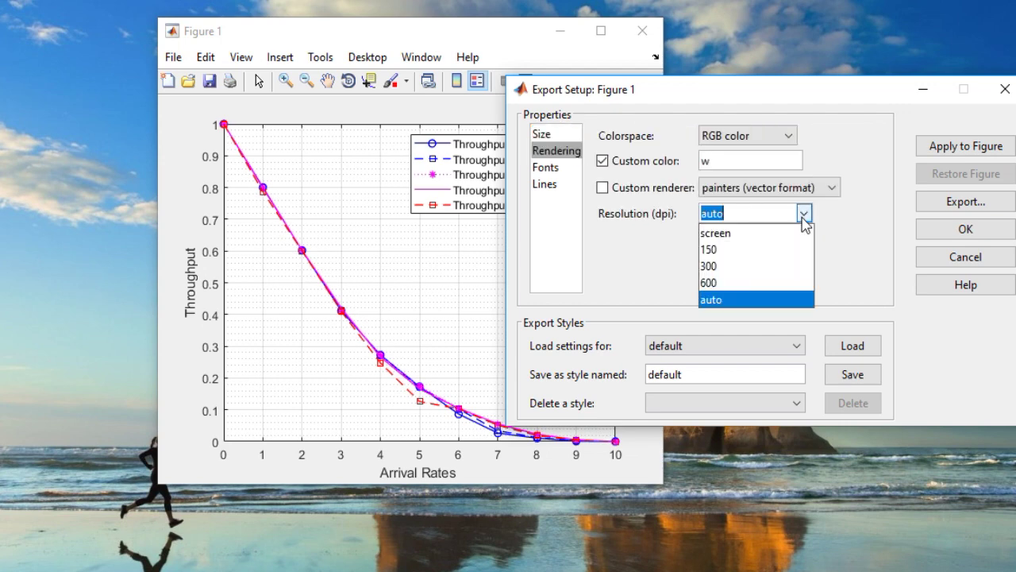
left_click(750, 282)
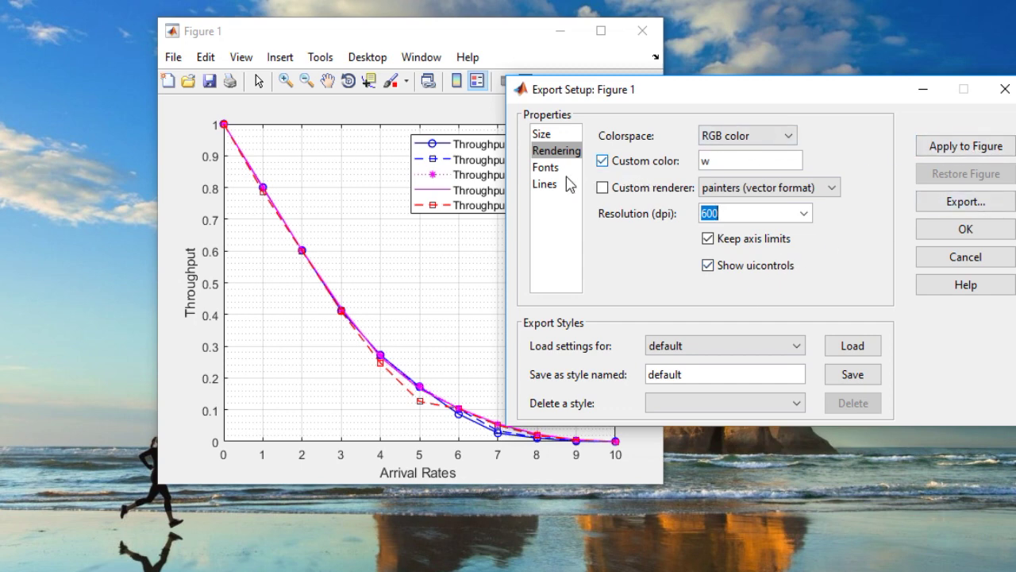
left_click(928, 149)
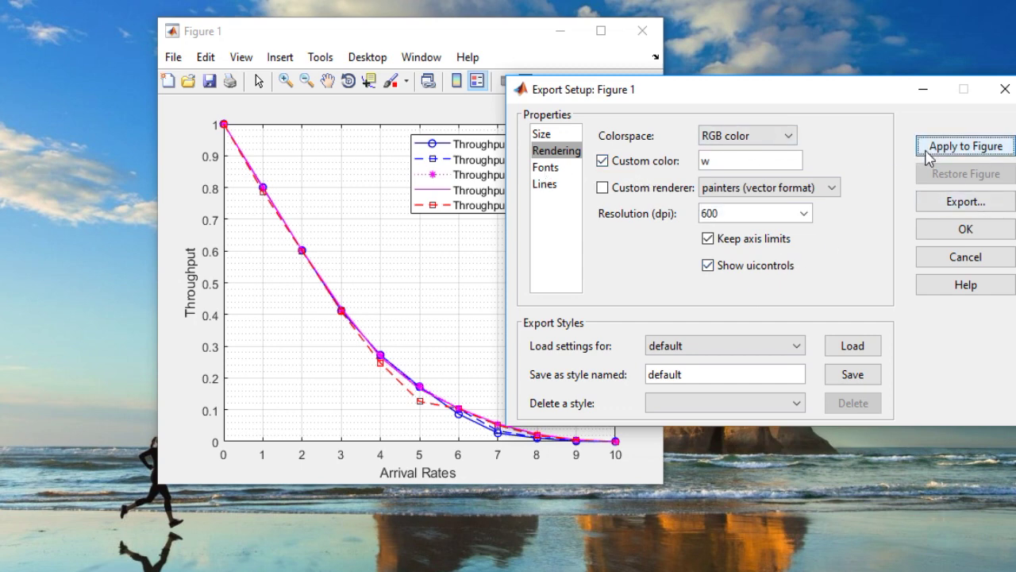
left_click(962, 231)
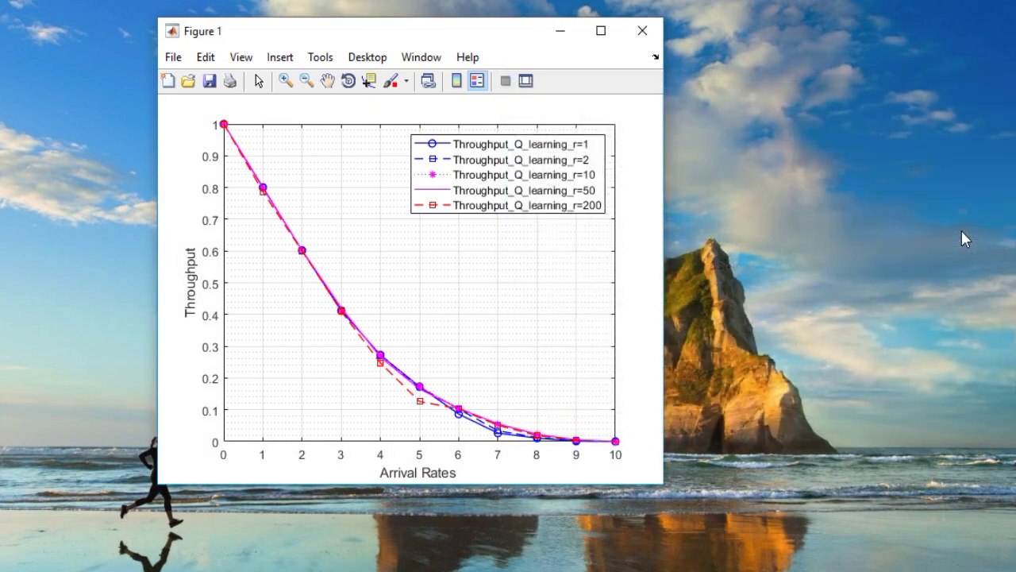
Save the figure as im2.png in the plots folder and open that image
left_click(173, 57)
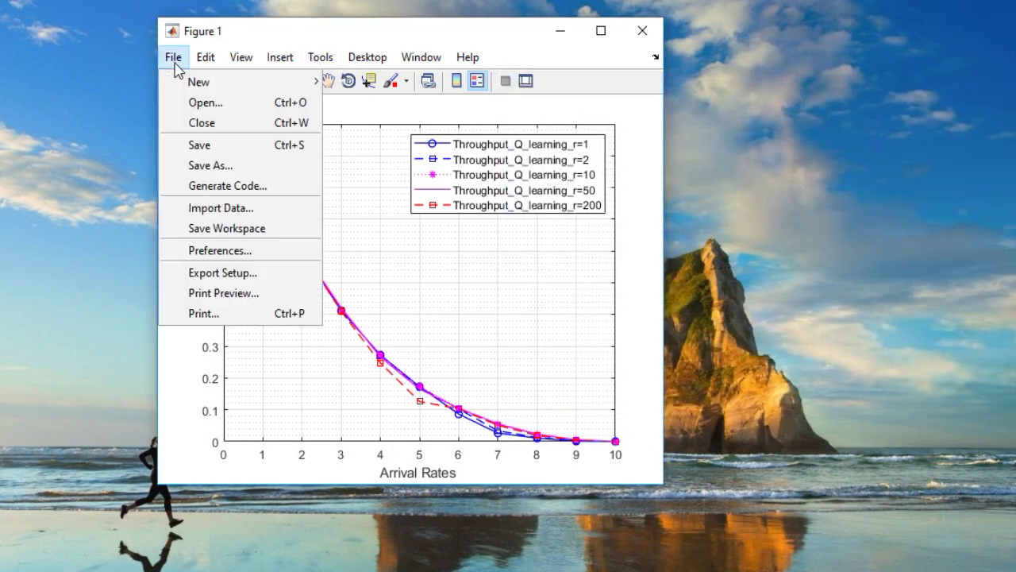
left_click(229, 203)
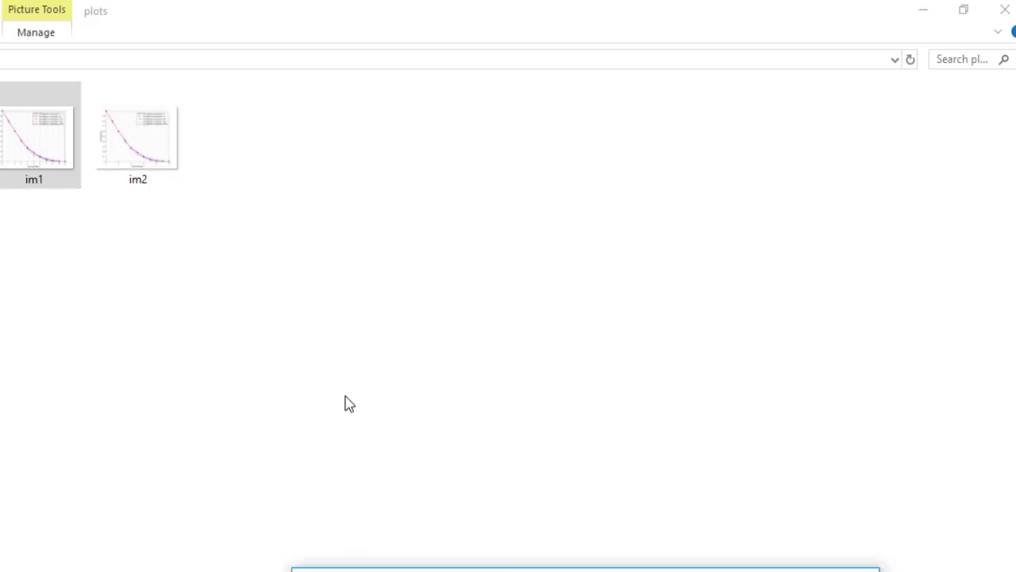
left_click(119, 149)
double_click(119, 149)
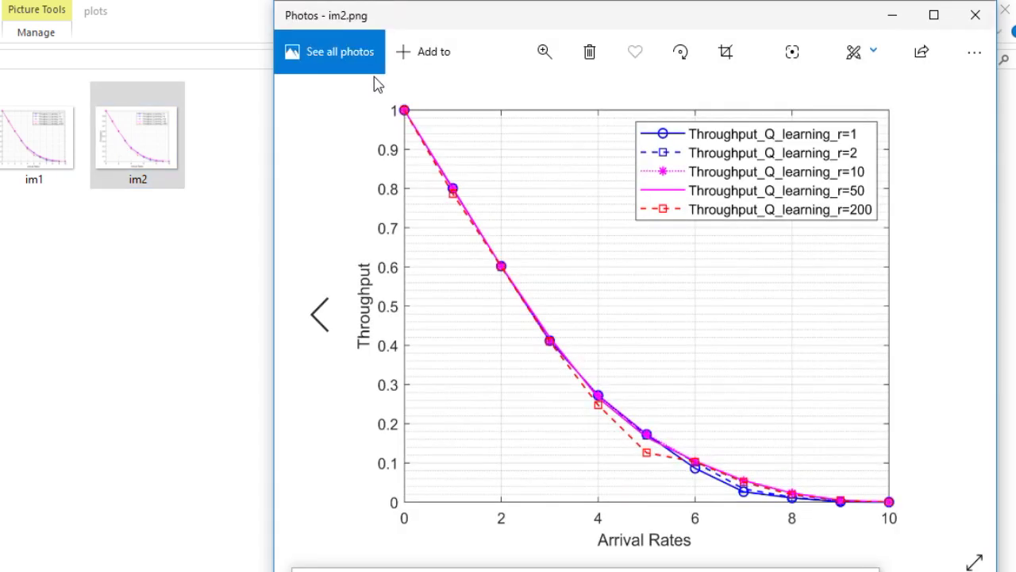
Magnify im2.png and examine the sharpness of its lines, markers and grid along the curves
left_click(544, 52)
left_click_drag(468, 97, 552, 97)
left_click_drag(494, 321, 571, 214)
left_click_drag(478, 383, 588, 232)
left_click_drag(508, 345, 604, 224)
left_click_drag(508, 377, 619, 239)
left_click_drag(503, 433, 560, 329)
scroll(532, 339, "down", 5)
scroll(532, 339, "left", 5)
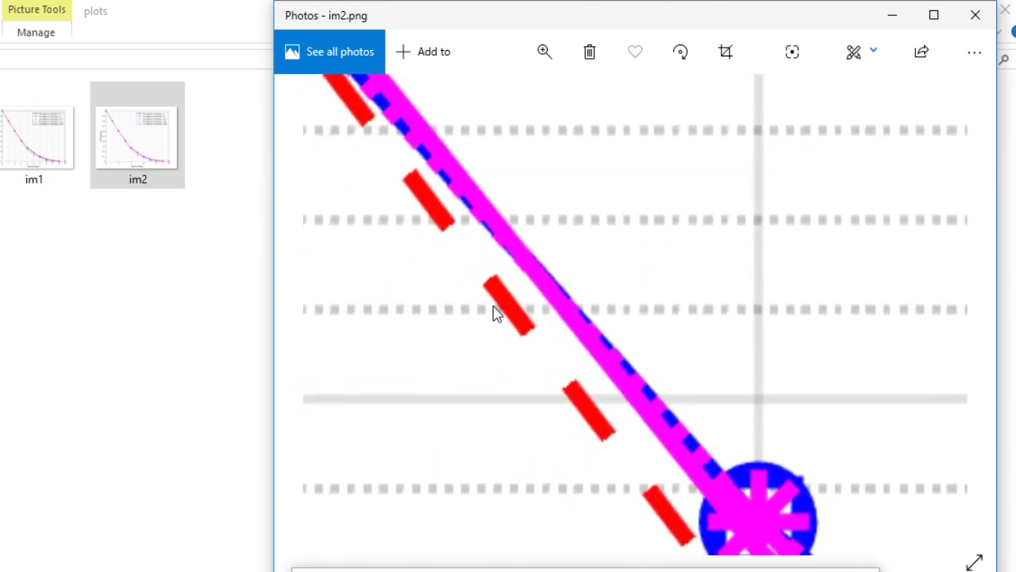
Follow the curves in the magnified im2.png down to the next data marker and examine the marker and dash edges
scroll(508, 321, "right", 10)
scroll(500, 317, "down", 10)
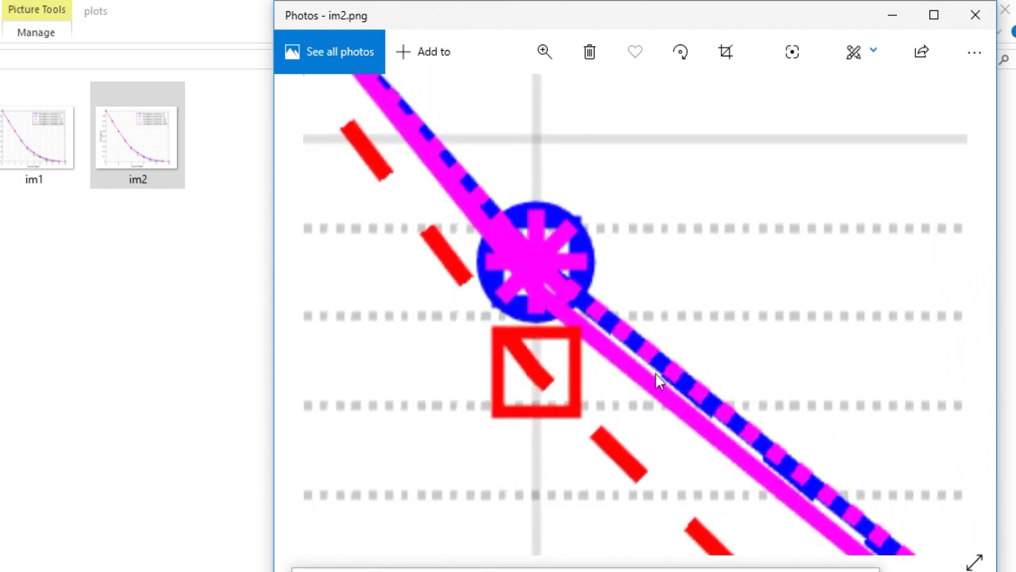
scroll(667, 317, "down", 5)
scroll(691, 286, "left", 2)
scroll(703, 322, "up", 3)
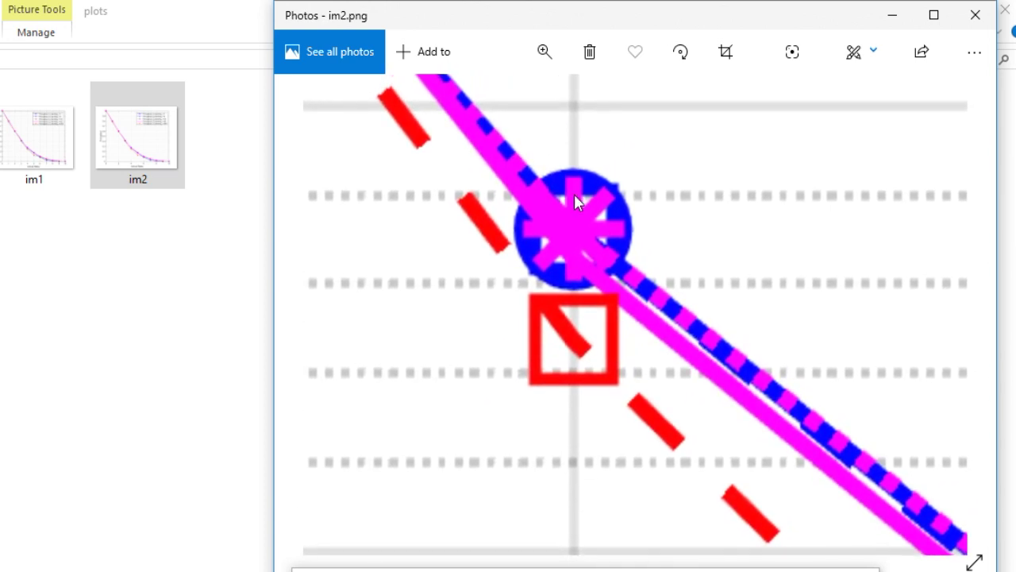
Reopen im1.png from the plots folder and magnify it to the maximum level
left_click(45, 158)
left_click(561, 239)
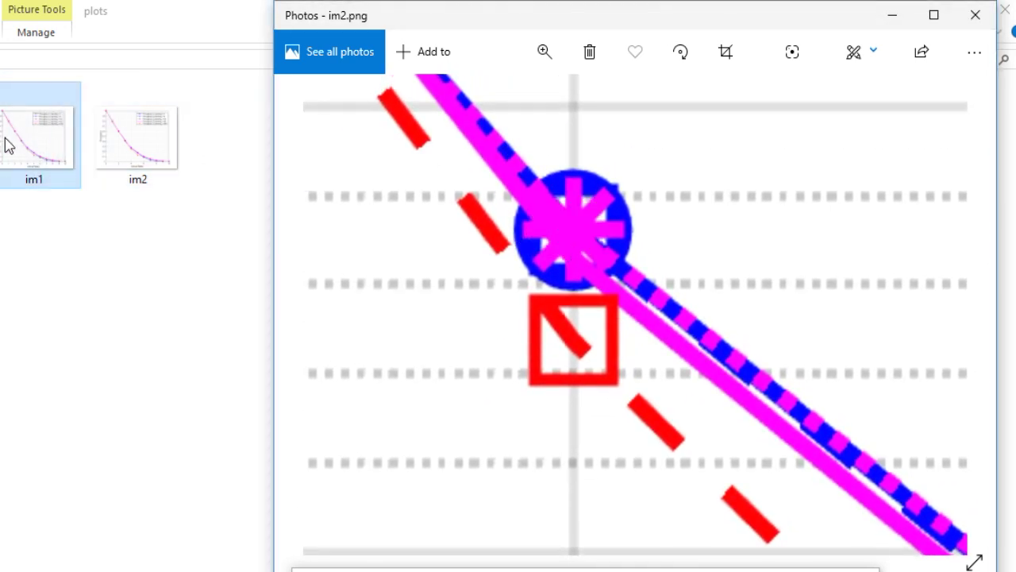
double_click(34, 145)
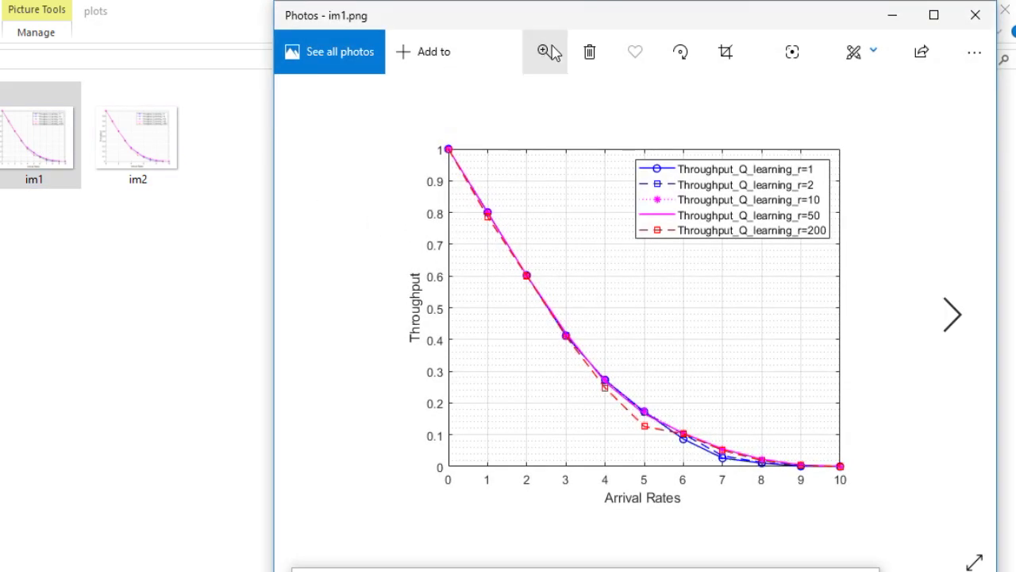
left_click(545, 50)
left_click_drag(533, 106, 643, 111)
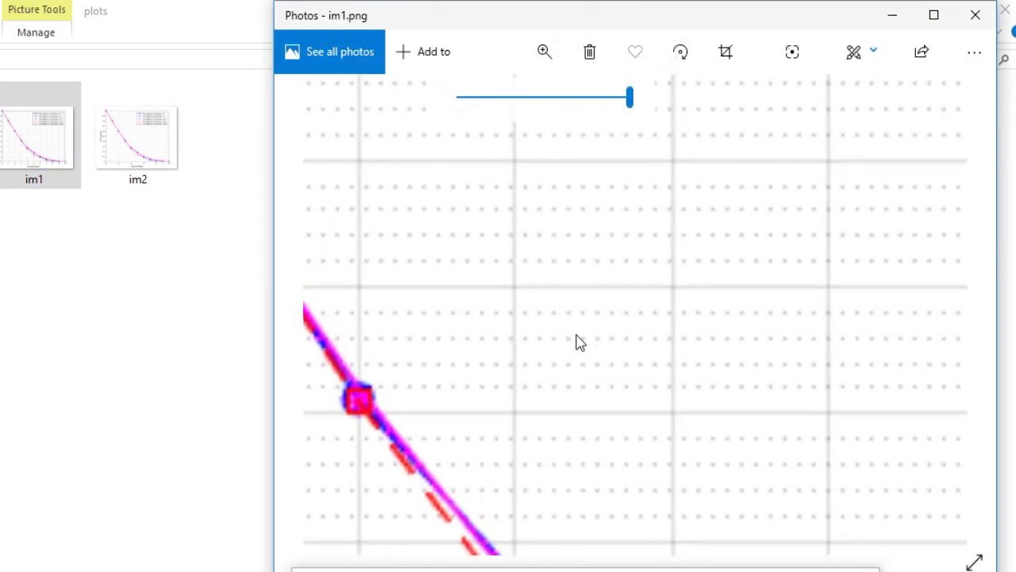
Examine the sharpness of the im1.png curves between arrival rates 4 and 7 and of the legend's text and line samples
left_click_drag(639, 501, 592, 208)
left_click(560, 65)
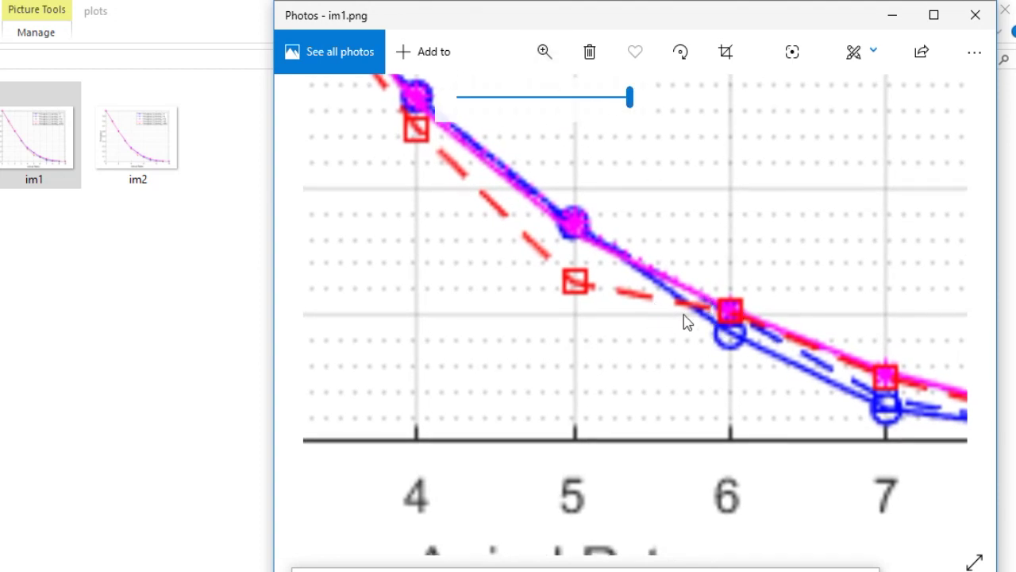
left_click_drag(663, 425, 807, 427)
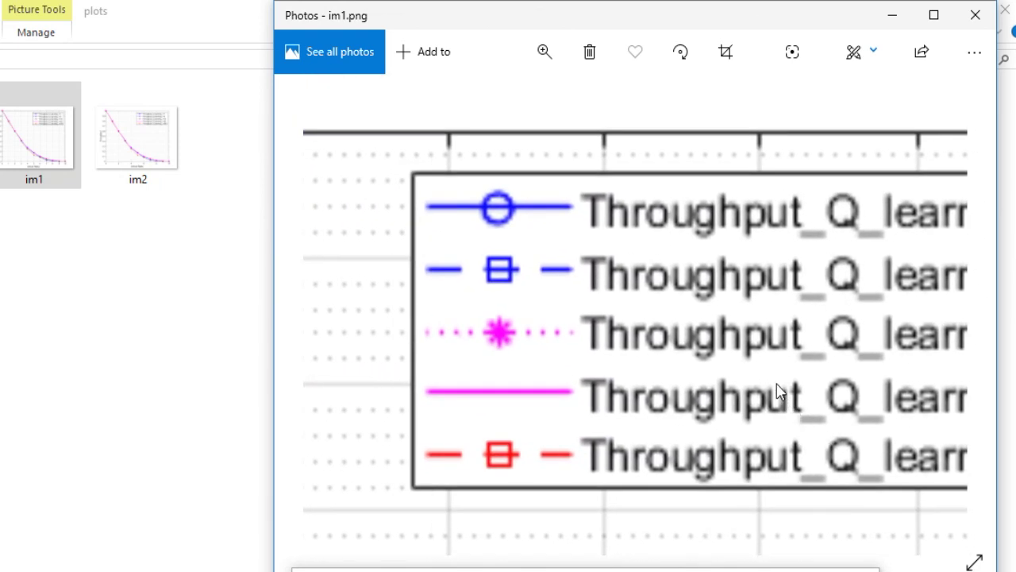
left_click_drag(778, 391, 647, 427)
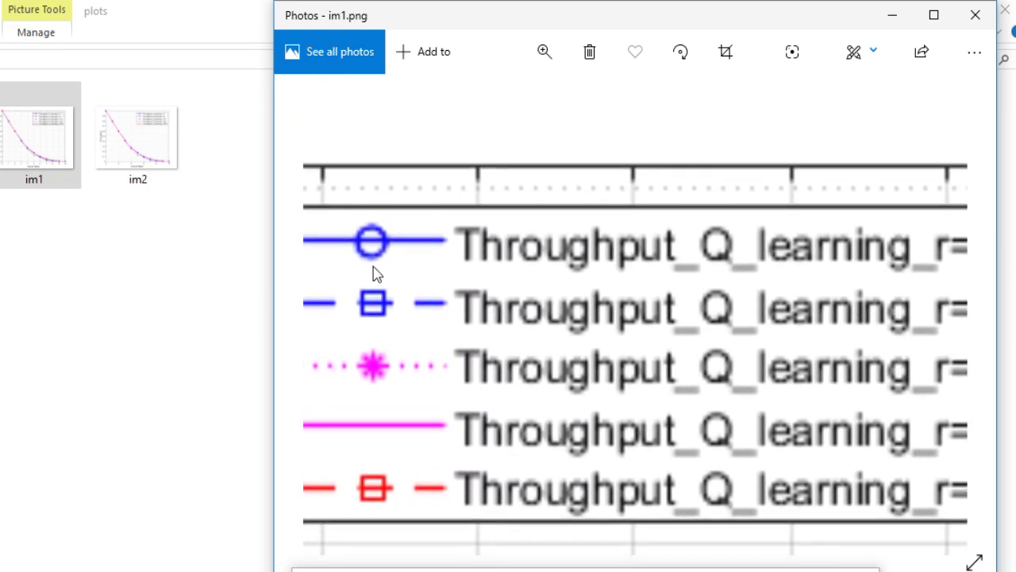
Reopen im2.png from the plots folder and magnify it to the maximum level to inspect the grid dots
left_click(98, 129)
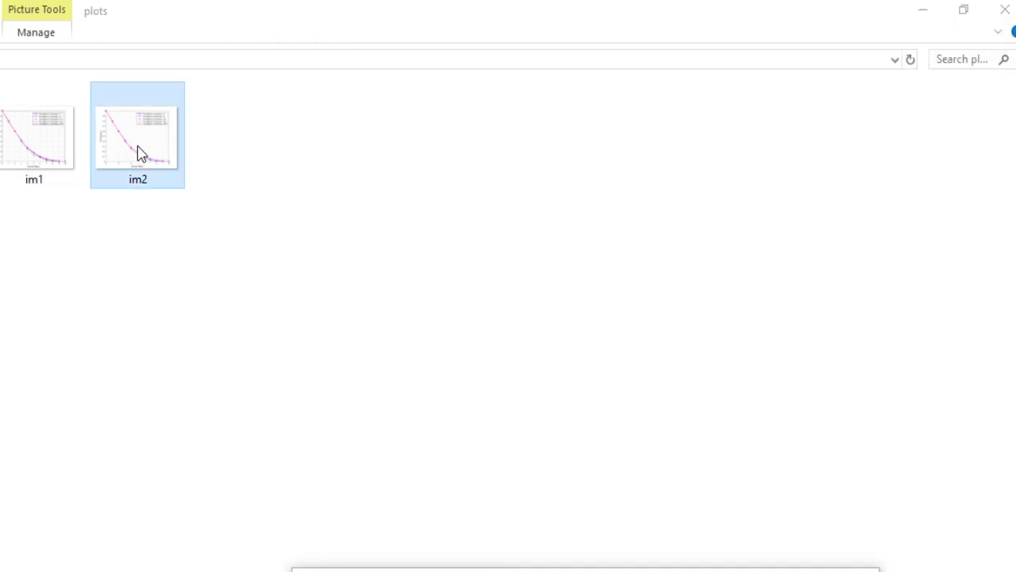
double_click(137, 153)
left_click(546, 55)
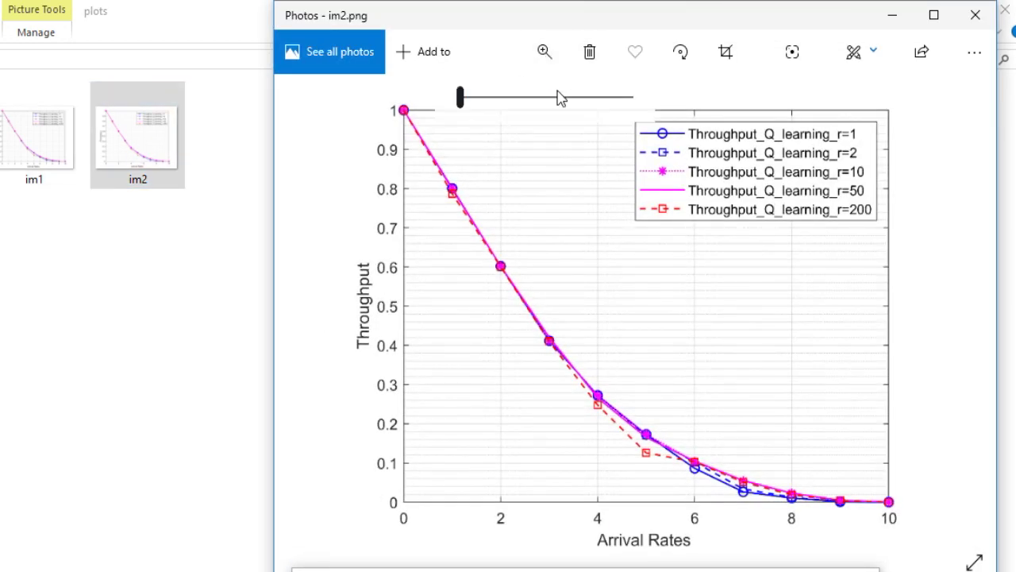
left_click_drag(560, 97, 669, 114)
left_click_drag(803, 211, 729, 235)
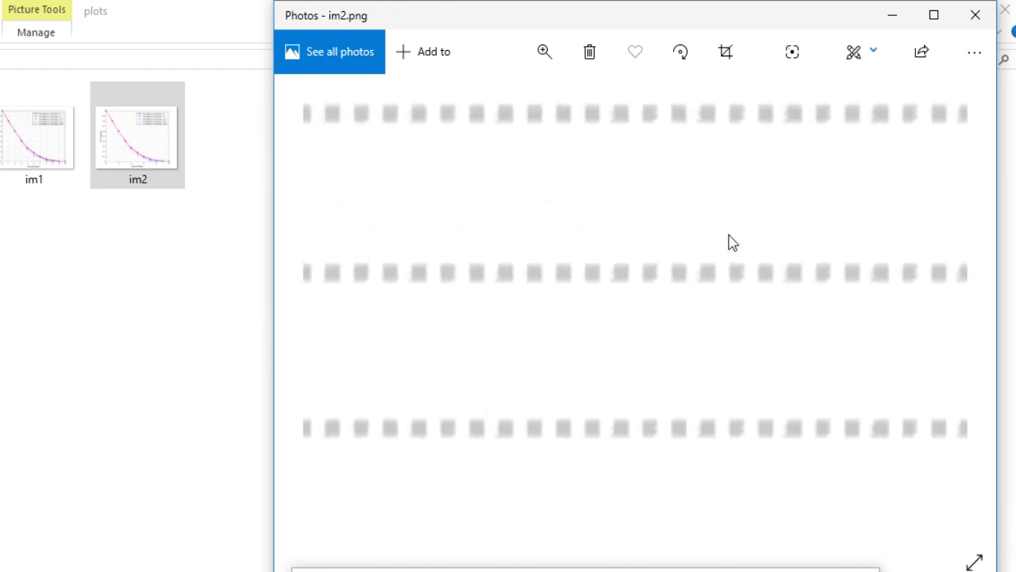
Reduce the magnification of im2.png and examine the sharpness of the legend's text, line samples and border
left_click(560, 55)
left_click_drag(560, 99, 484, 97)
left_click_drag(817, 170, 935, 481)
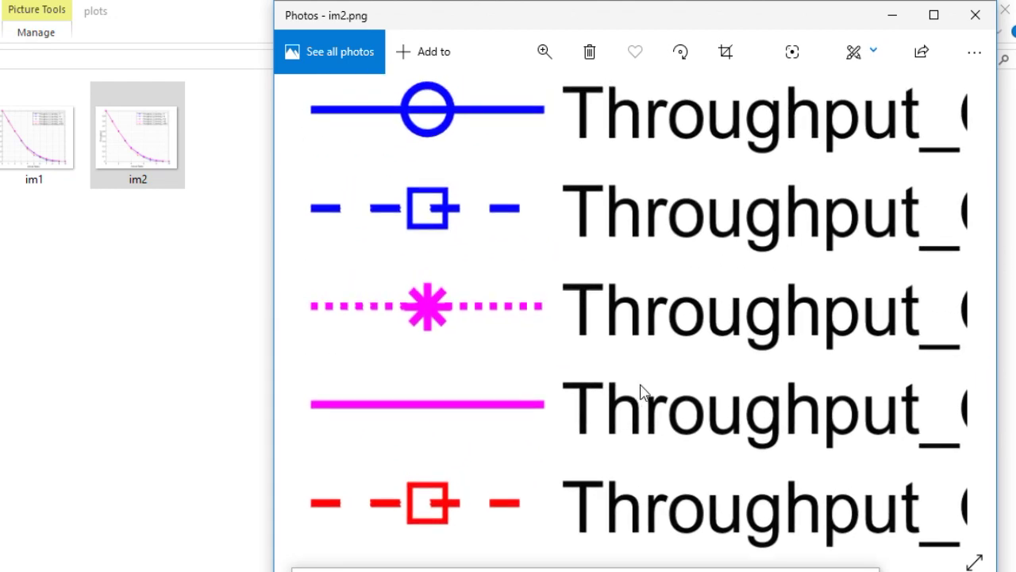
left_click_drag(643, 391, 693, 407)
left_click_drag(516, 336, 678, 301)
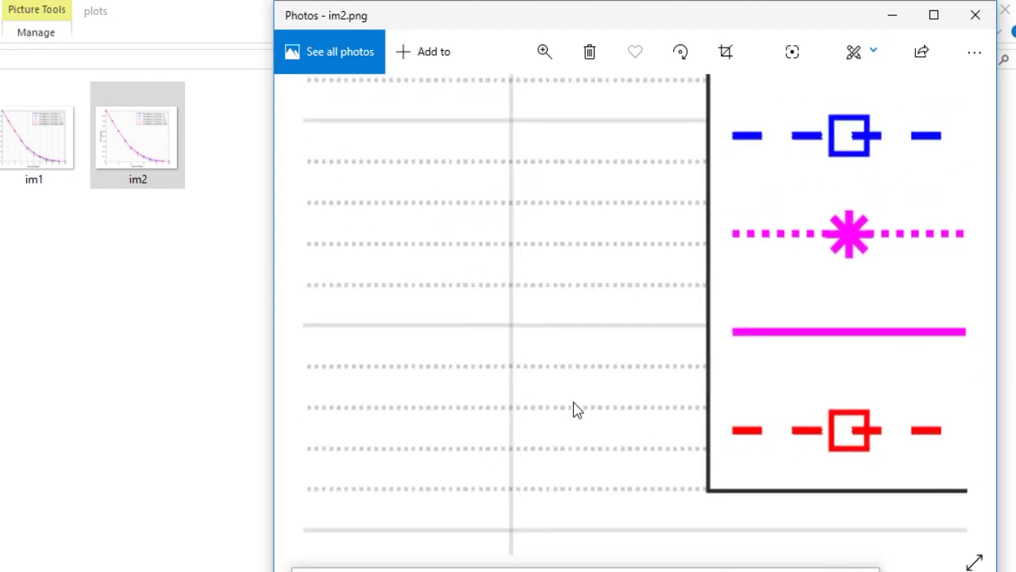
Examine the curves and markers of im2.png from the upper part of the plot down to the arrival rates axis
left_click_drag(575, 408, 555, 476)
left_click_drag(684, 217, 913, 216)
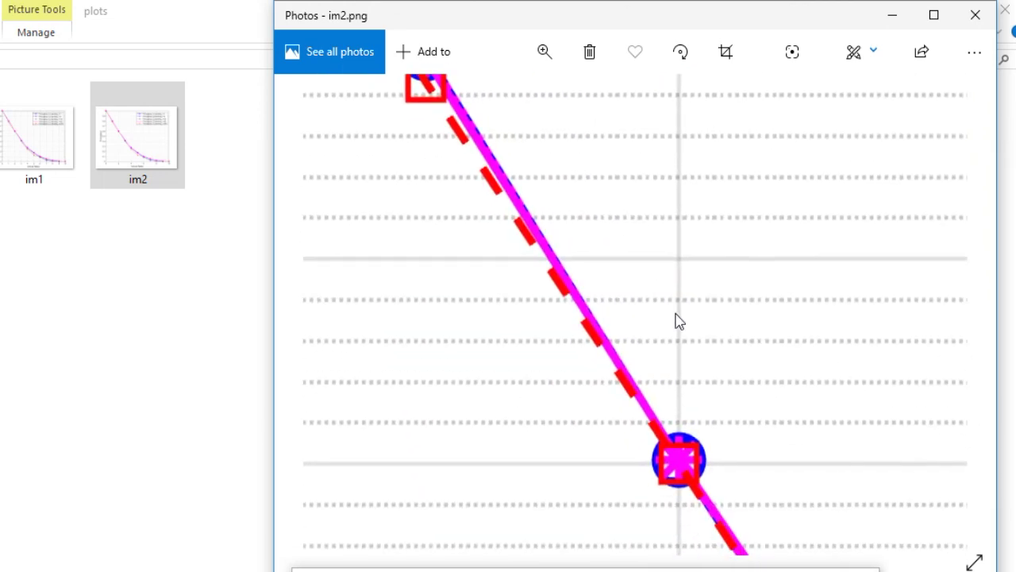
left_click_drag(675, 313, 649, 215)
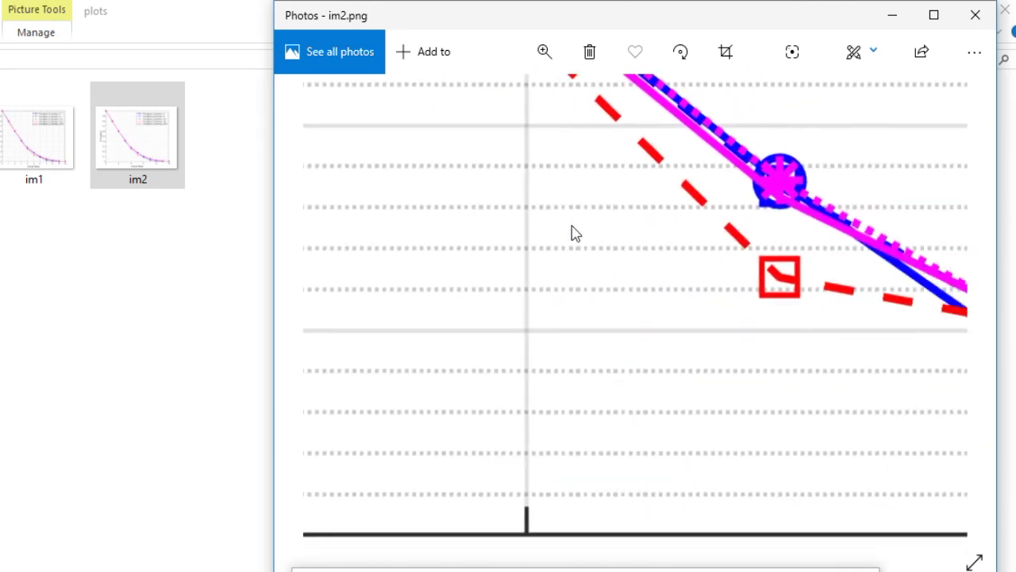